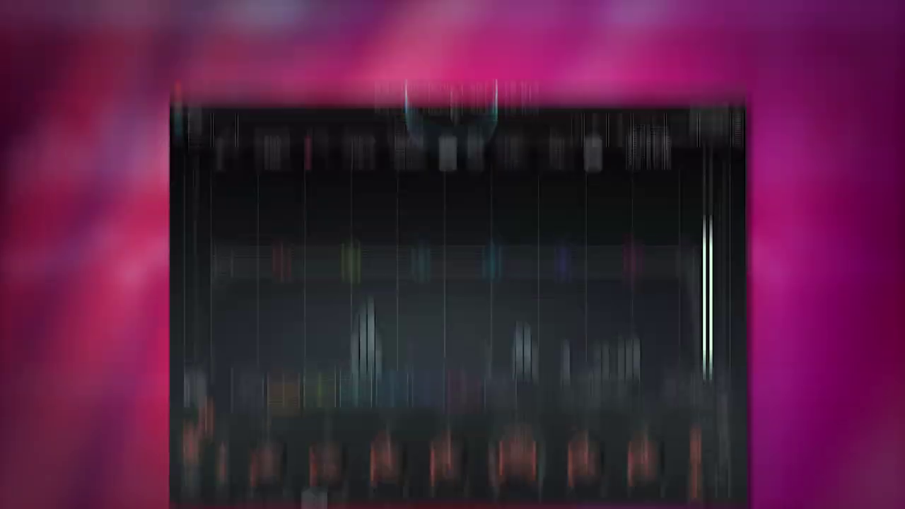
Enable the high-pass filter and sweep its cutoff frequency through the spectrum, settling at about 119 Hz.
click(453, 22)
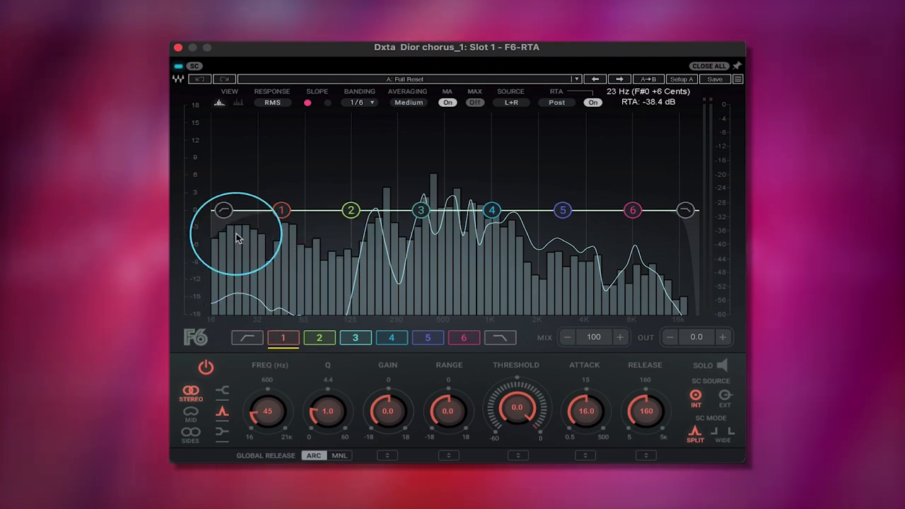
click(229, 211)
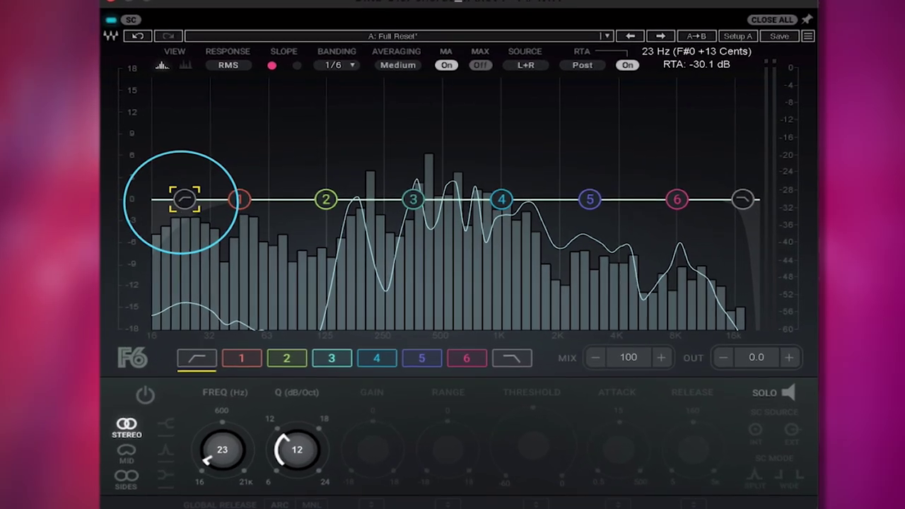
double_click(236, 212)
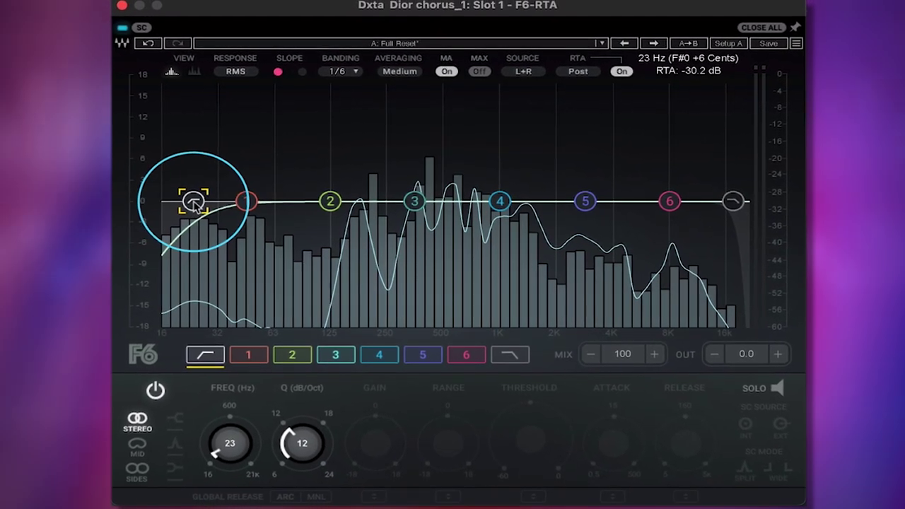
drag(196, 203, 367, 205)
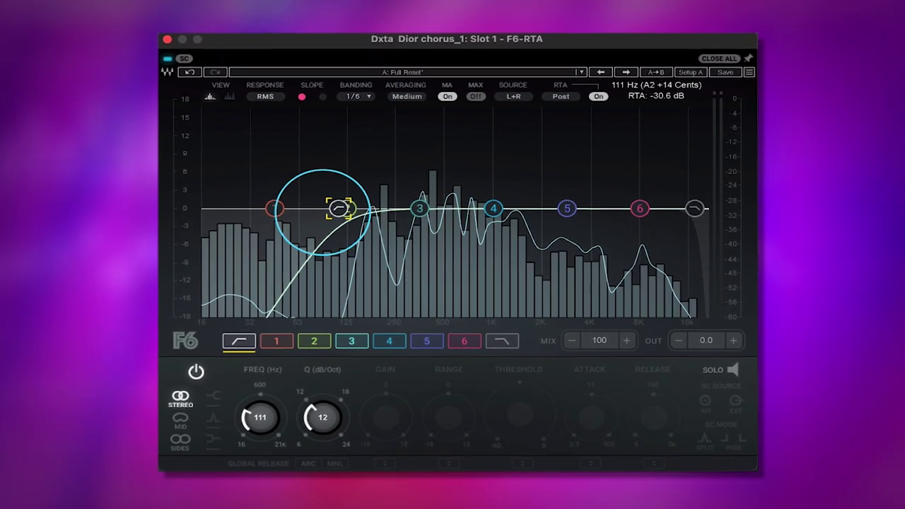
drag(338, 209, 647, 203)
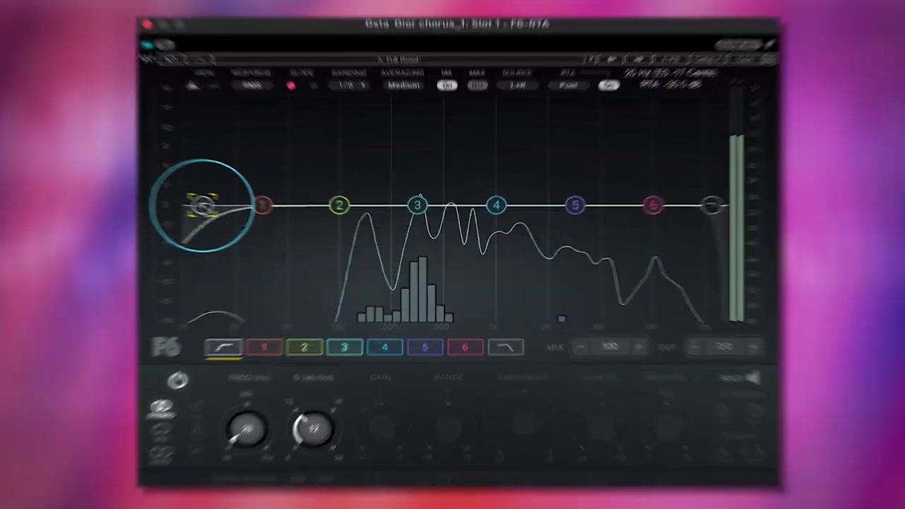
drag(414, 203, 290, 203)
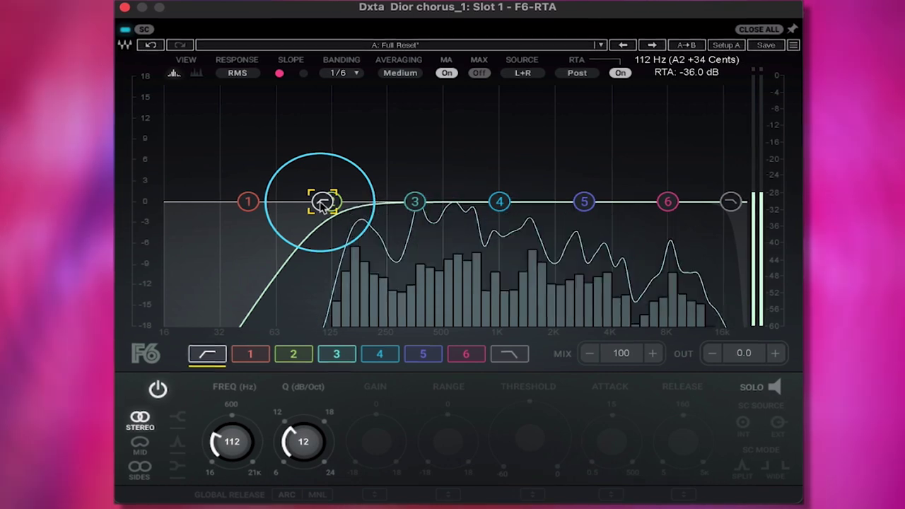
drag(322, 203, 326, 203)
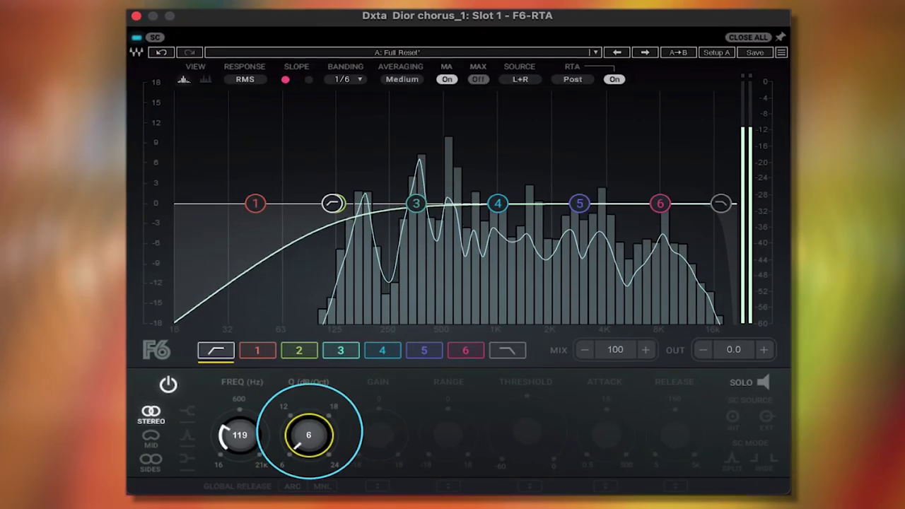
Set the high-pass filter's slope to 18 dB/oct and nudge its cutoff slightly higher.
drag(332, 419, 332, 391)
drag(307, 434, 327, 452)
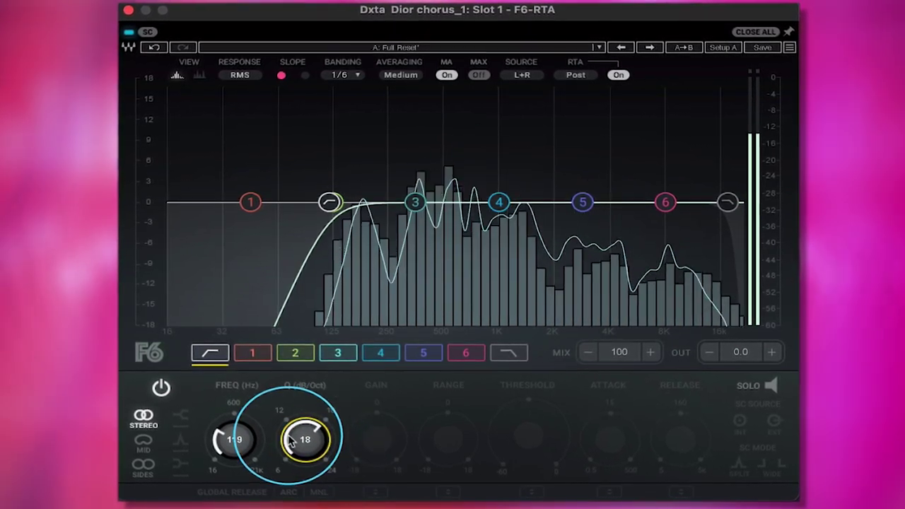
drag(330, 203, 336, 202)
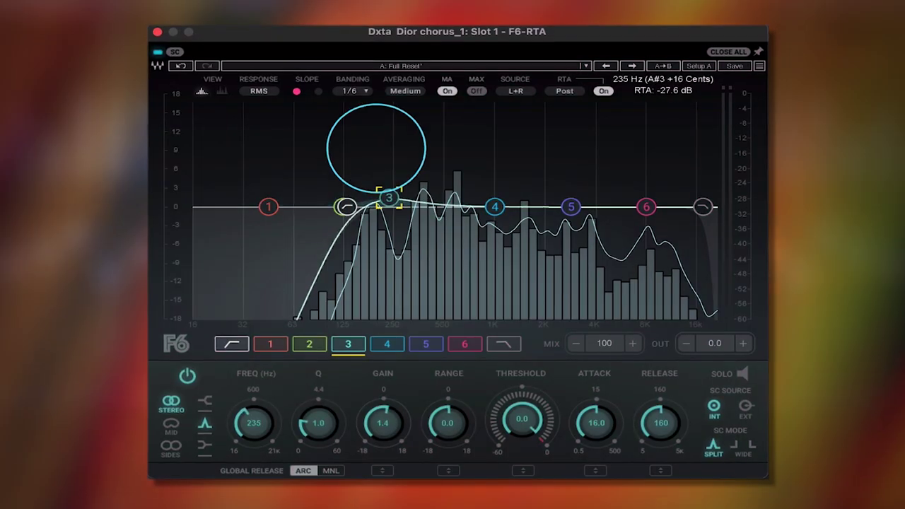
Boost band 3 by about 13.8 dB and sweep it through the low mids with band solo, ending near 392 Hz.
drag(380, 189, 372, 119)
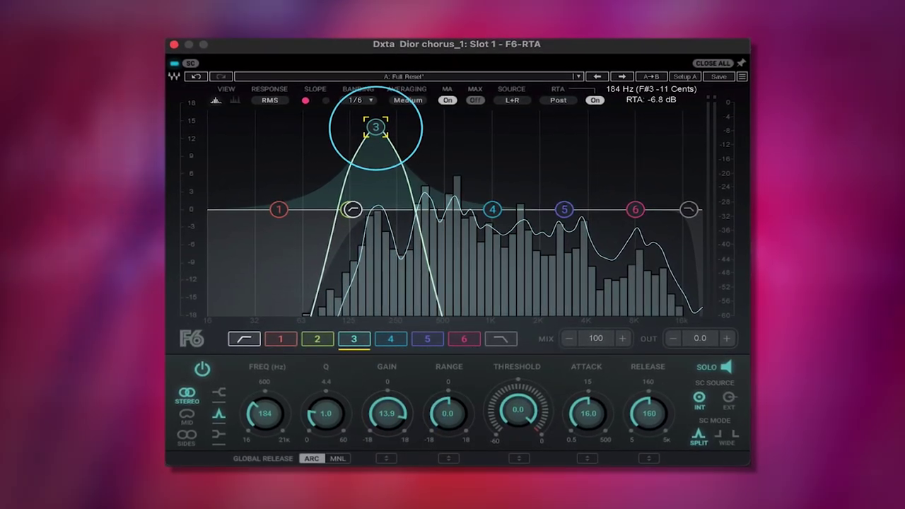
drag(376, 128, 376, 127)
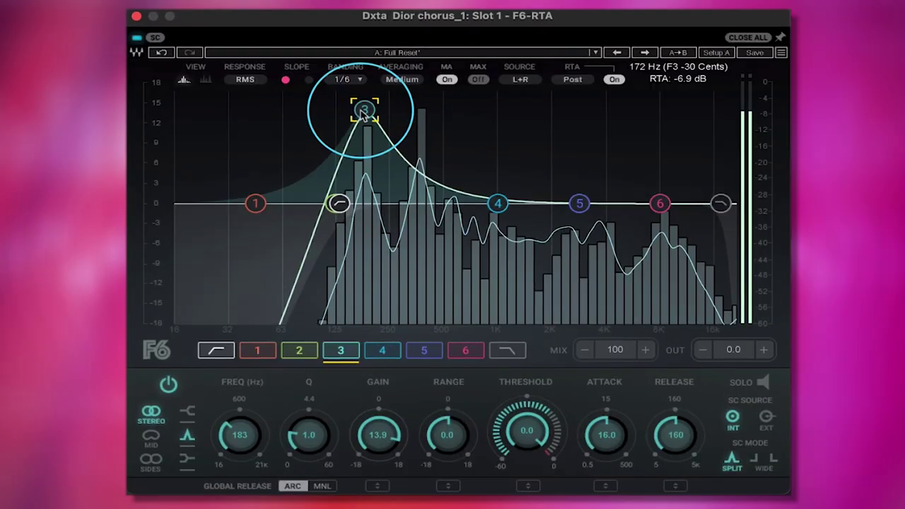
ctrl+click(373, 131)
drag(363, 107, 365, 108)
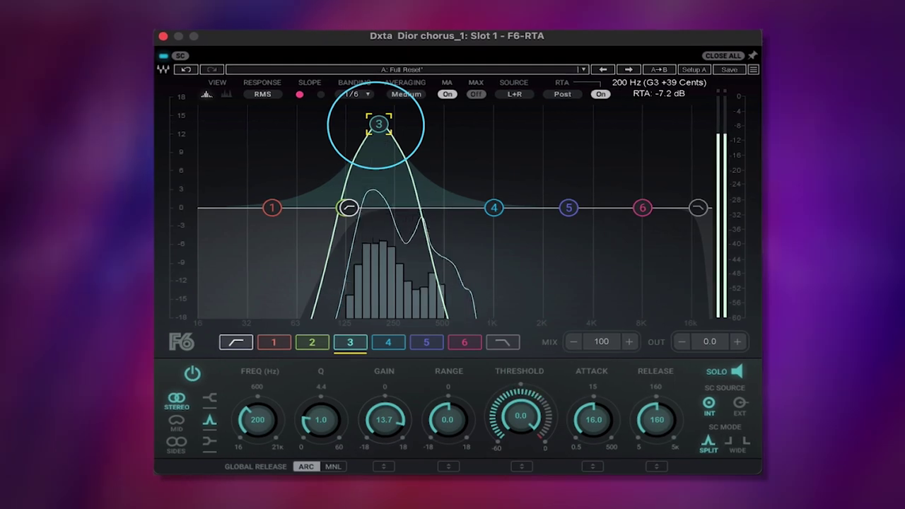
drag(379, 125, 418, 125)
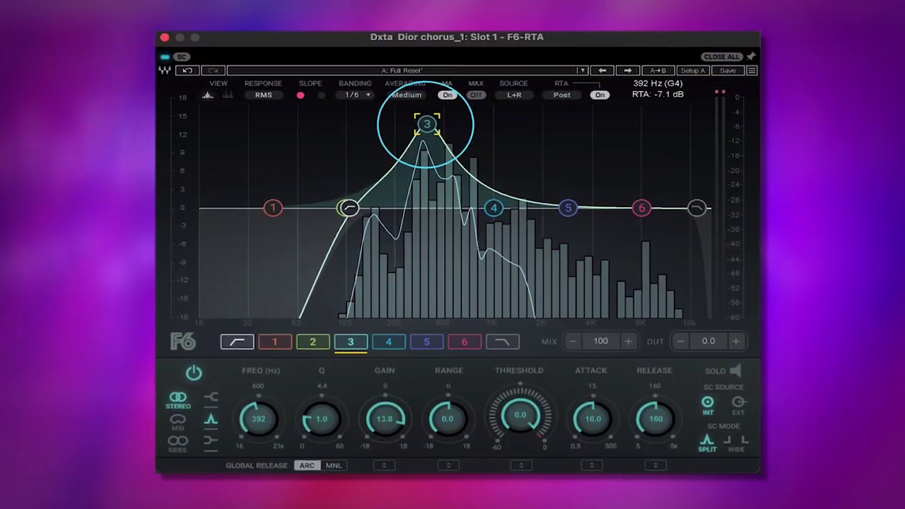
Try cutting and boosting band 3, then bring its gain back to about -0.4 dB near 386 Hz.
drag(425, 124, 424, 196)
drag(375, 439, 396, 484)
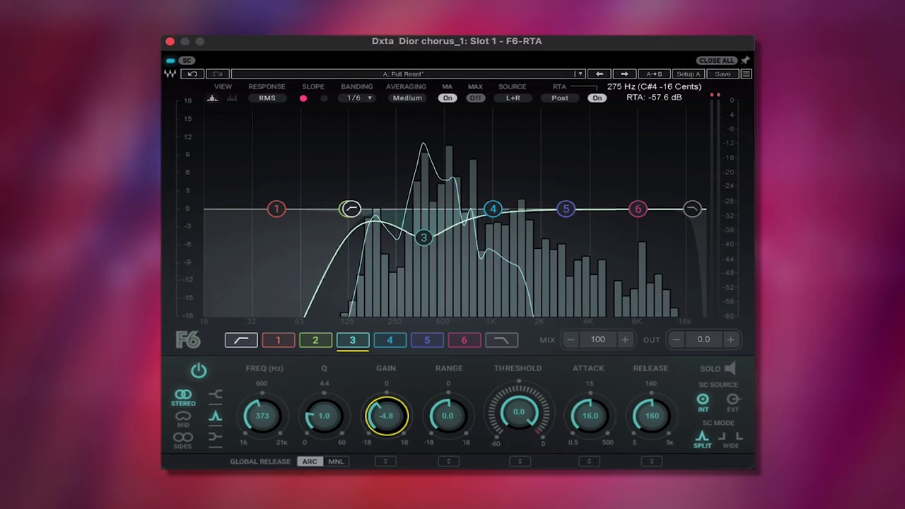
drag(387, 418, 399, 387)
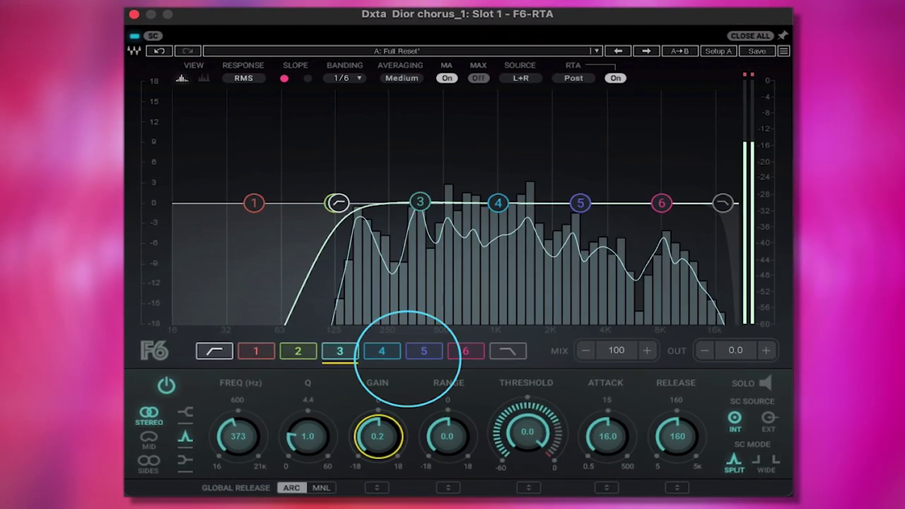
drag(410, 360, 382, 444)
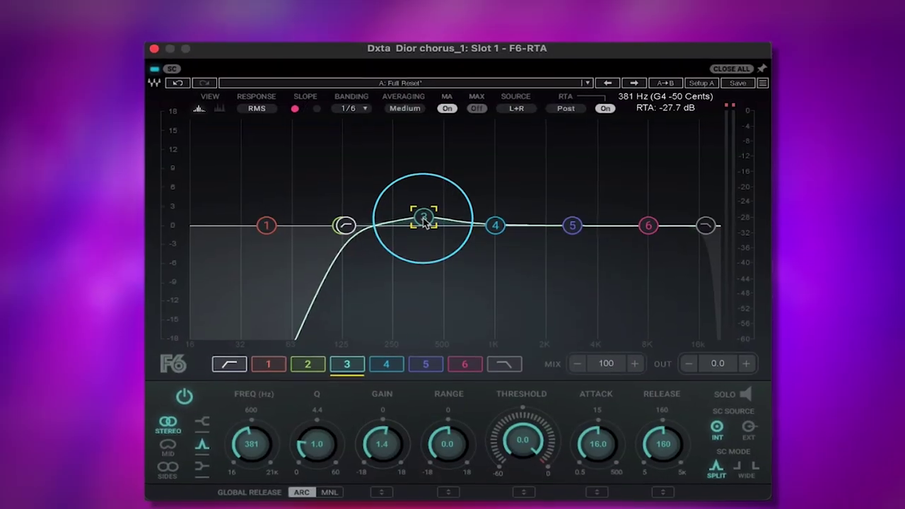
drag(424, 220, 423, 283)
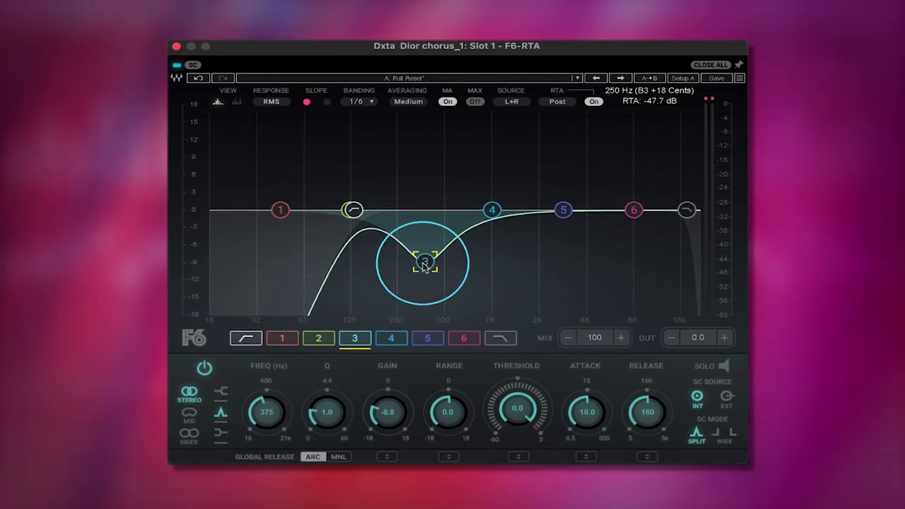
drag(425, 262, 426, 212)
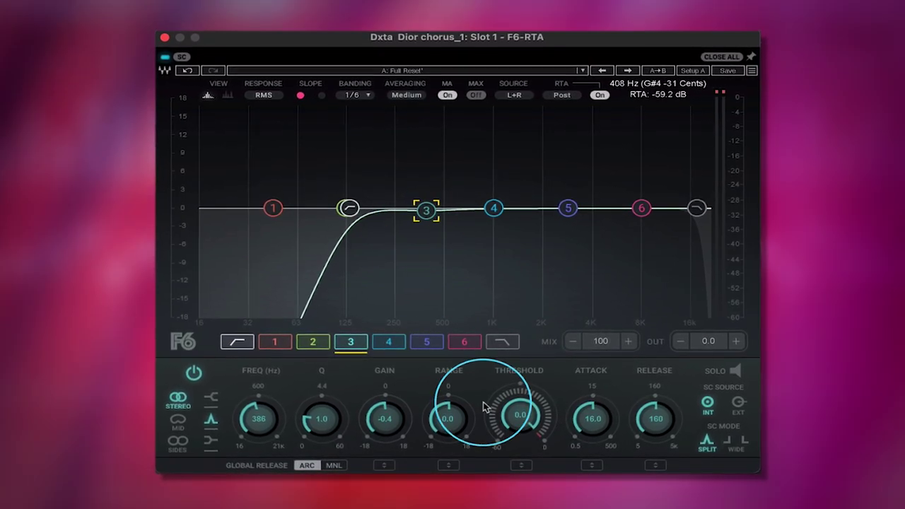
Lower band 3's threshold to about -16.6 dB while the vocal plays.
key(space)
drag(521, 417, 538, 508)
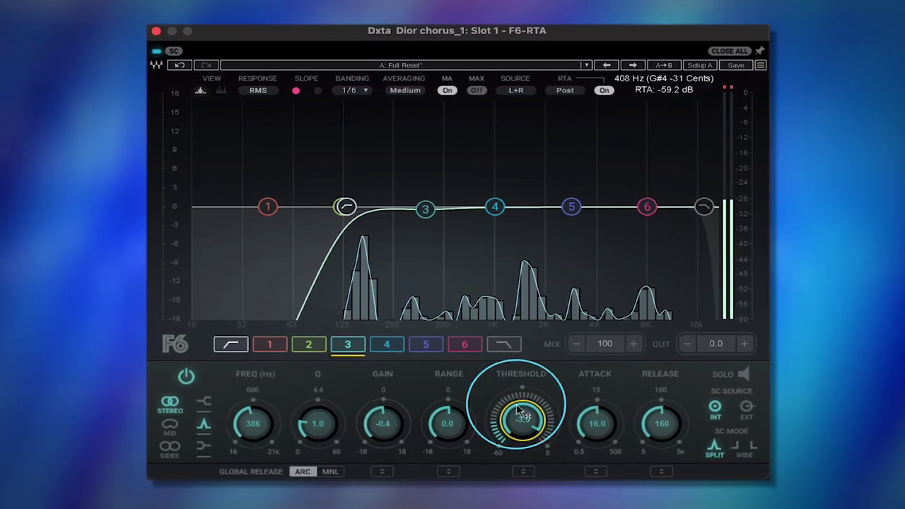
key(space)
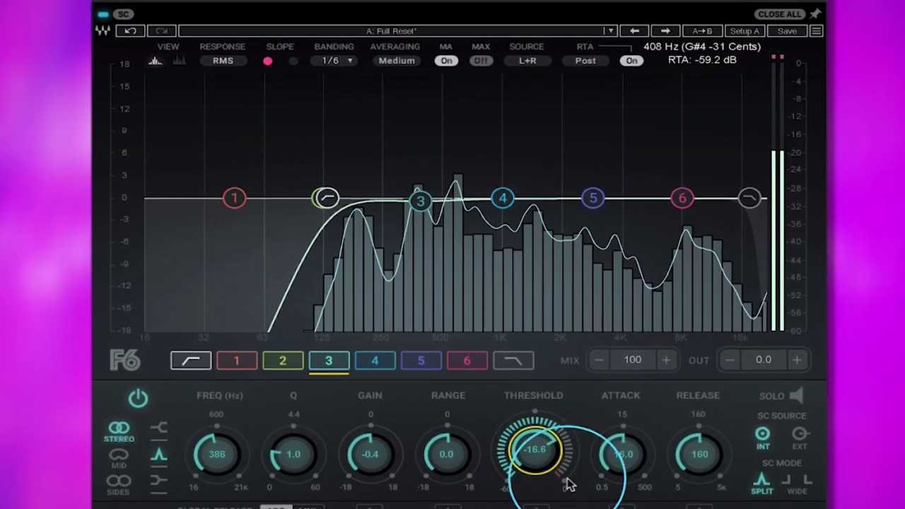
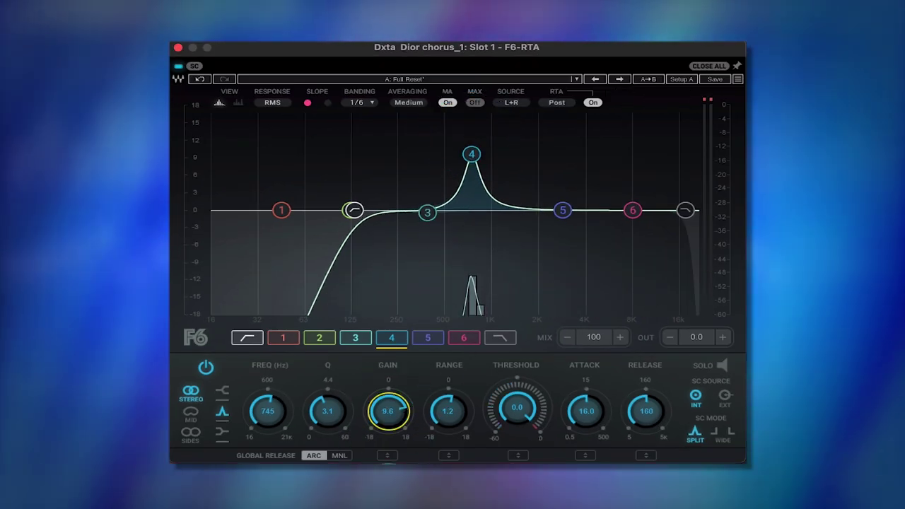
Make band 4 a dynamic cut with gain 0.0, threshold -28.0 and range -3.8.
alt+click(387, 411)
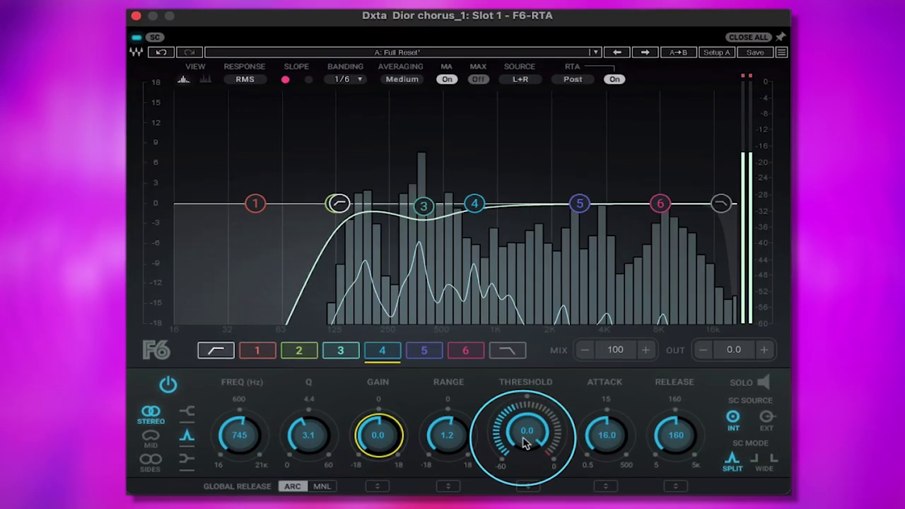
drag(527, 445, 529, 508)
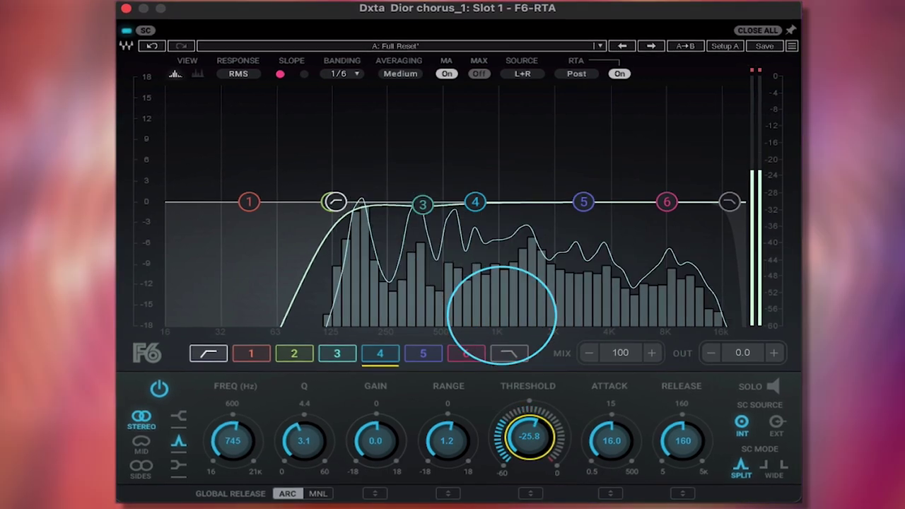
drag(527, 442, 527, 445)
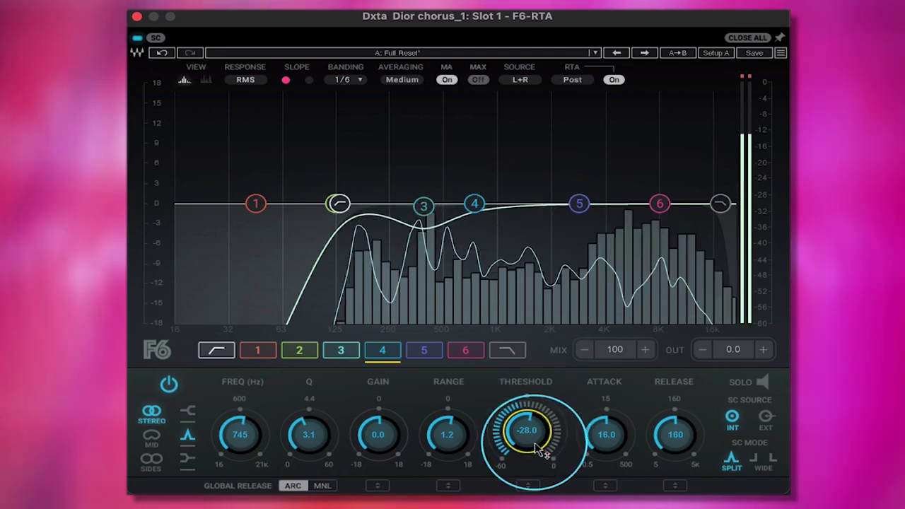
key(space)
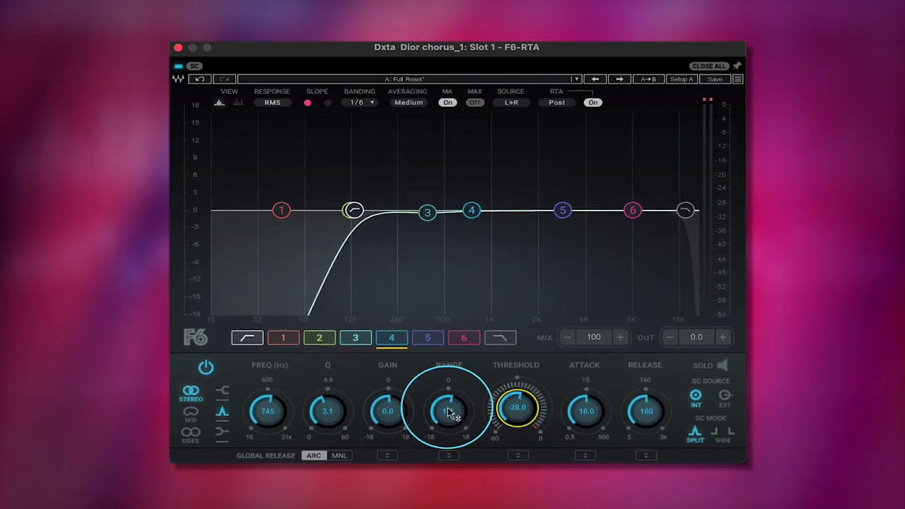
mouse_move(444, 420)
mouse_down()
mouse_move(443, 445)
mouse_move(440, 437)
mouse_up()
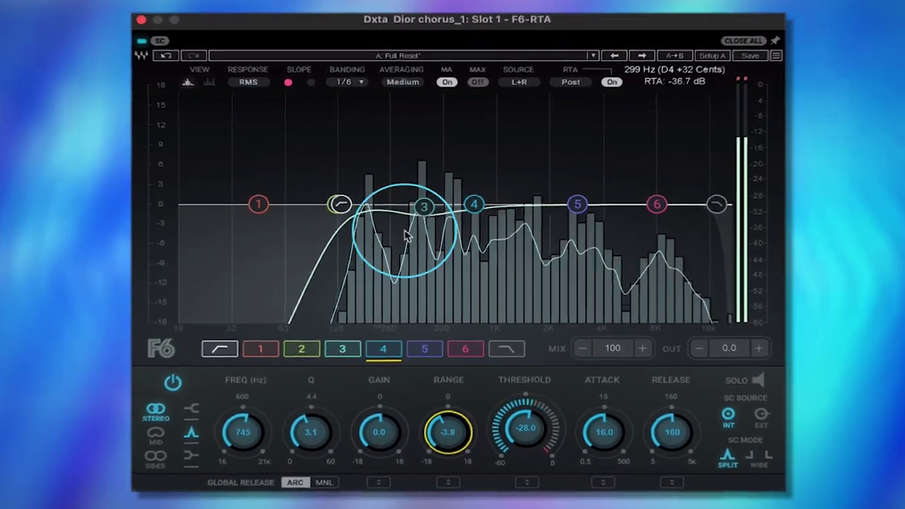
Boost band 5 by about 13.8 dB and sweep it through the upper mids to 1419 Hz during playback.
drag(573, 221, 516, 159)
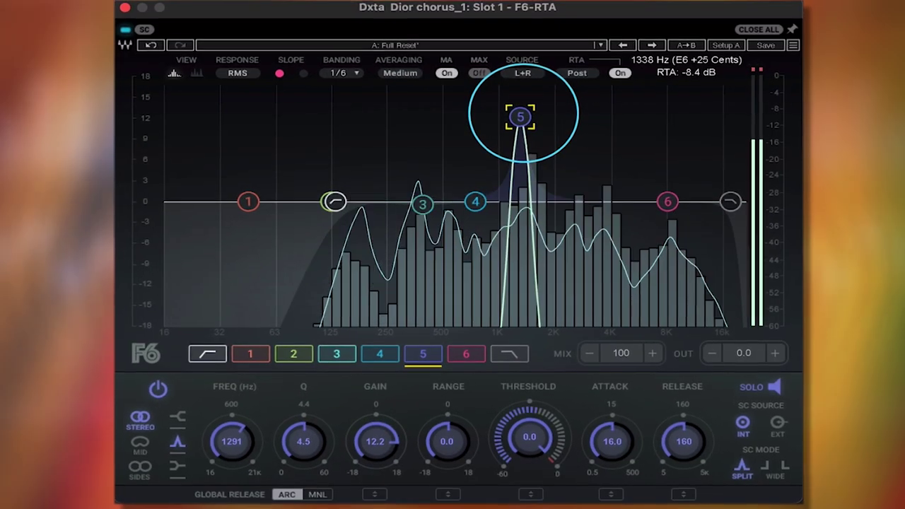
drag(510, 139, 525, 116)
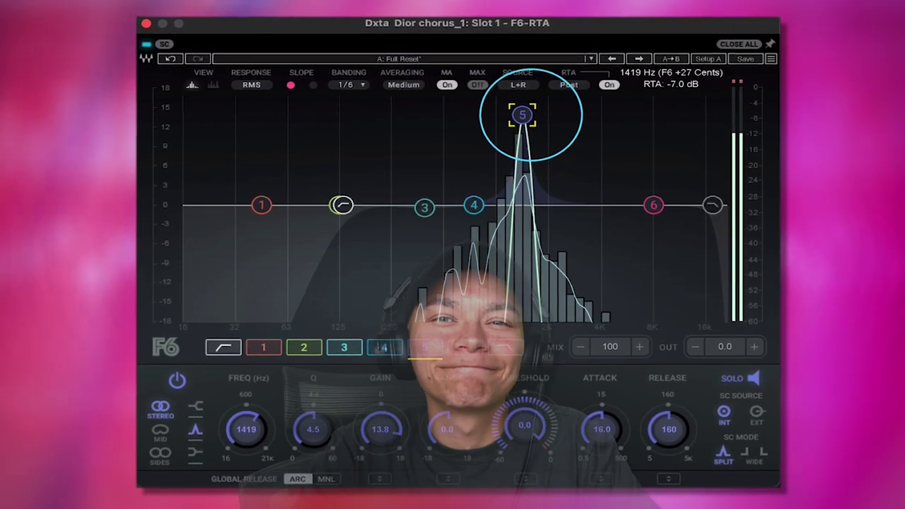
key(space)
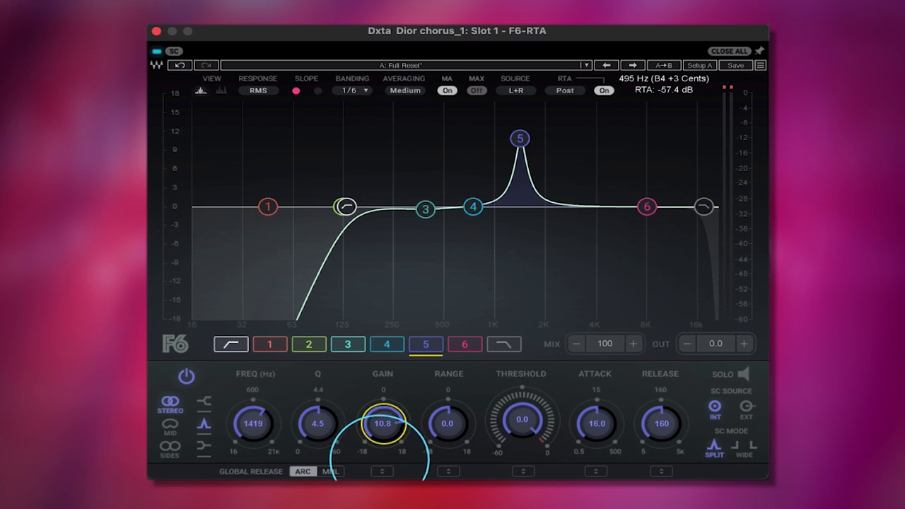
Make band 5 a dynamic cut with gain about -0.1, threshold -31.4 and range about -5.1.
drag(384, 422, 384, 430)
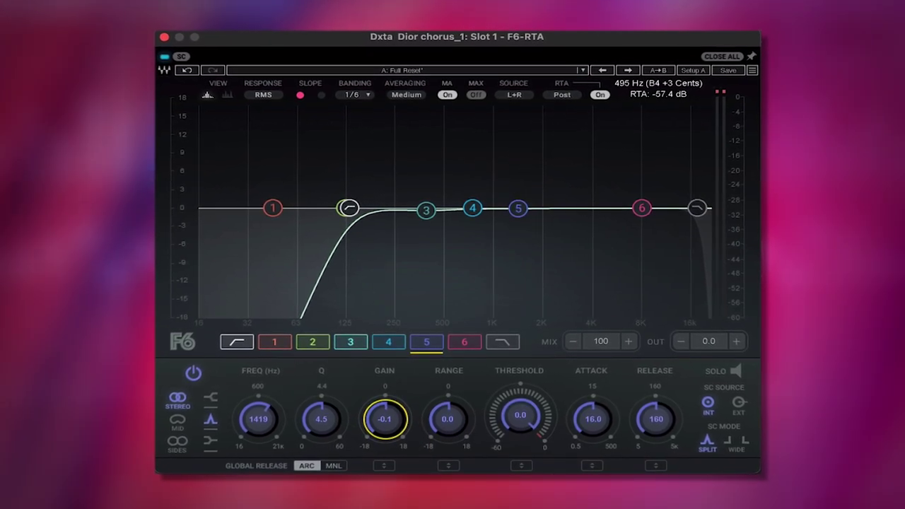
click(385, 419)
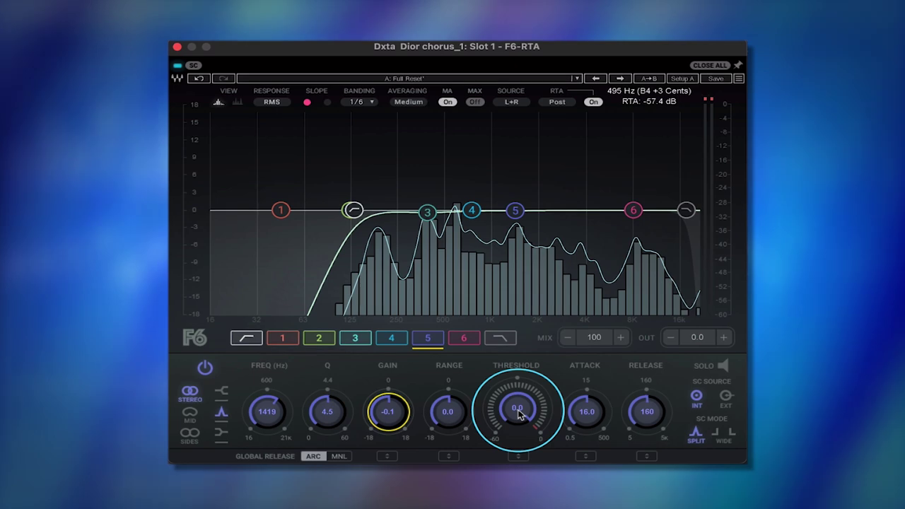
mouse_move(520, 415)
mouse_down()
mouse_move(519, 428)
mouse_move(522, 418)
mouse_up()
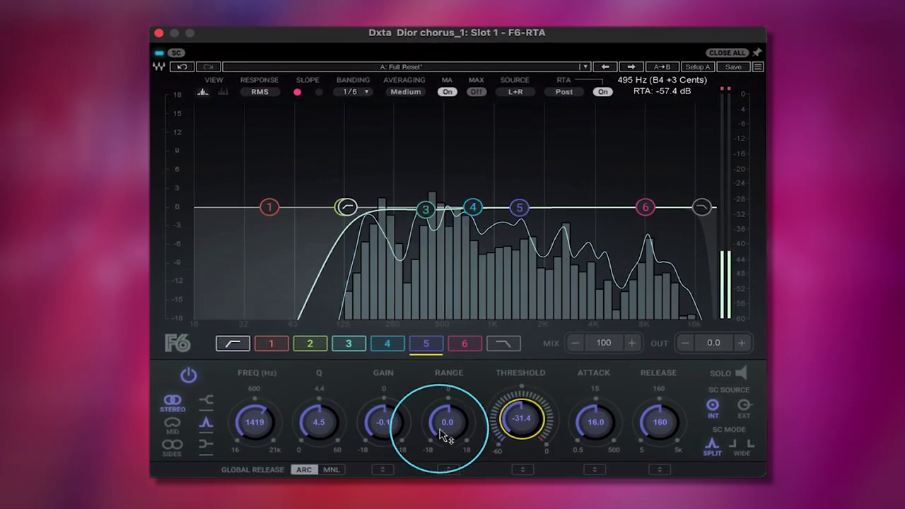
drag(447, 433, 447, 467)
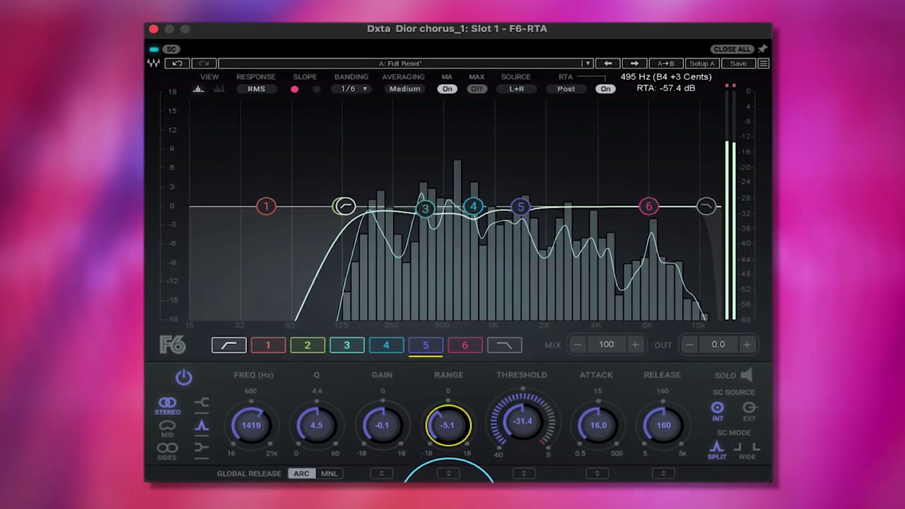
Solo band 5 and fine-tune its range to -5.0 while listening to the isolated frequencies.
click(750, 377)
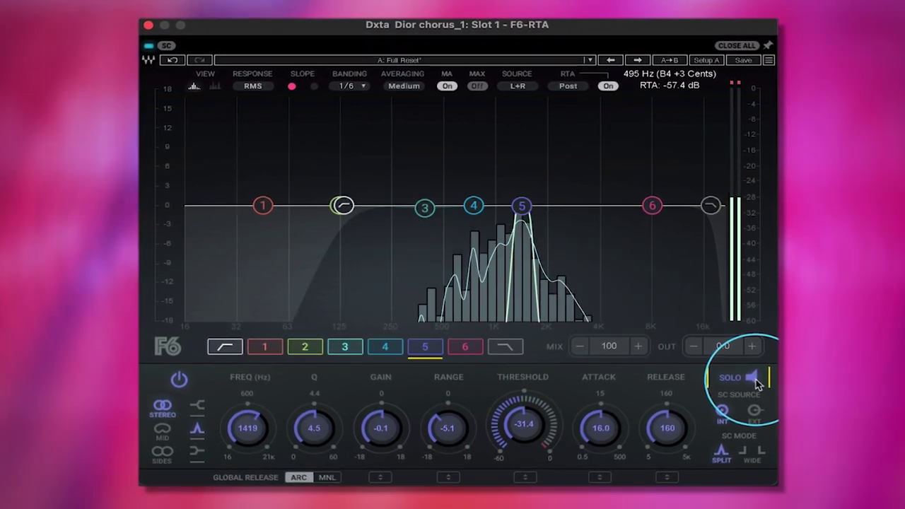
drag(448, 429, 464, 508)
mouse_move(451, 414)
mouse_down()
mouse_move(458, 344)
mouse_move(452, 430)
mouse_up()
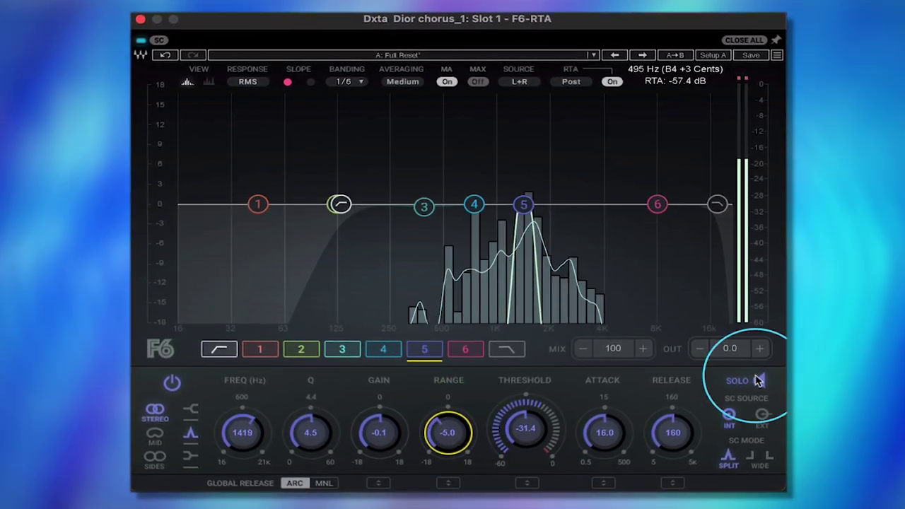
Set band 5's range to -5.8.
drag(450, 440, 450, 442)
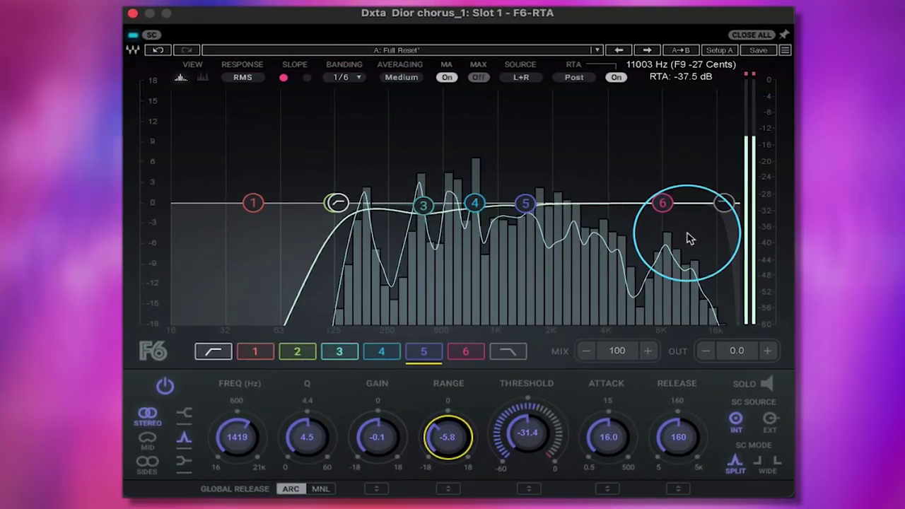
Boost band 6 by about 13.7 dB with a Q of 3.5 and sweep it through the upper frequencies during playback.
drag(662, 203, 600, 111)
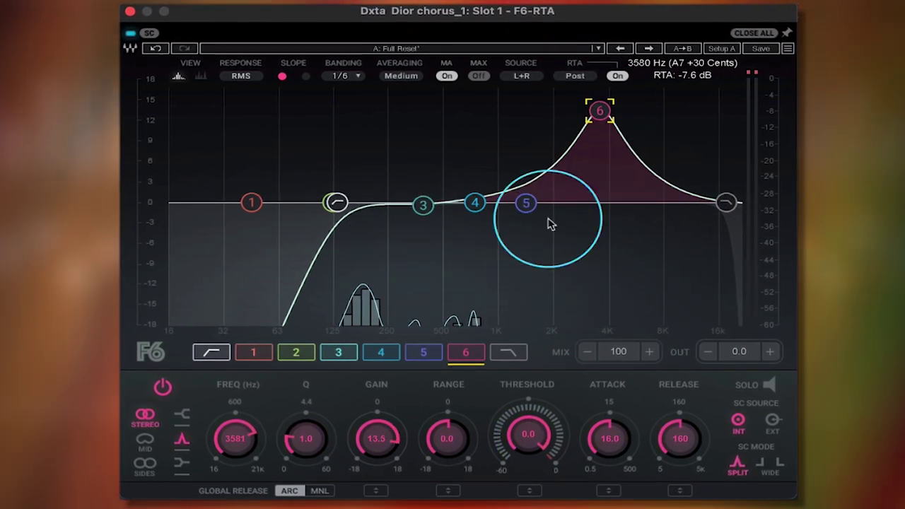
drag(306, 439, 305, 428)
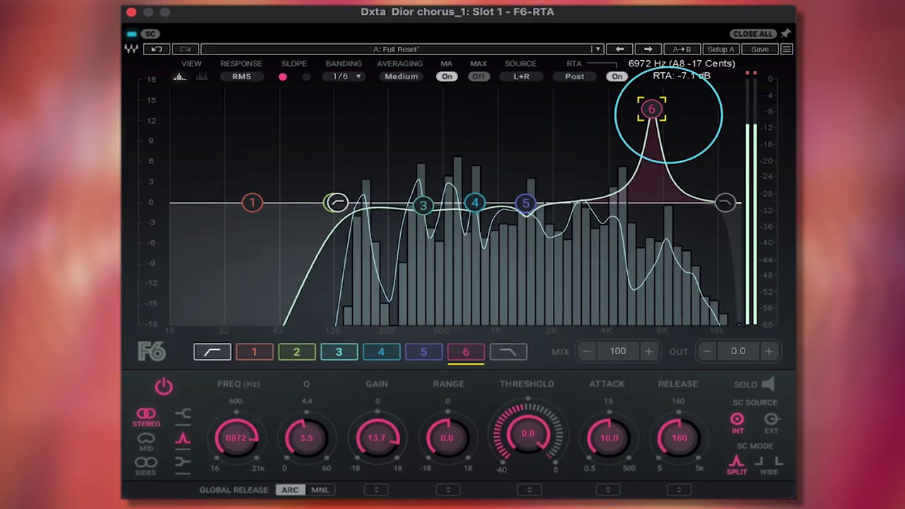
drag(608, 110, 620, 110)
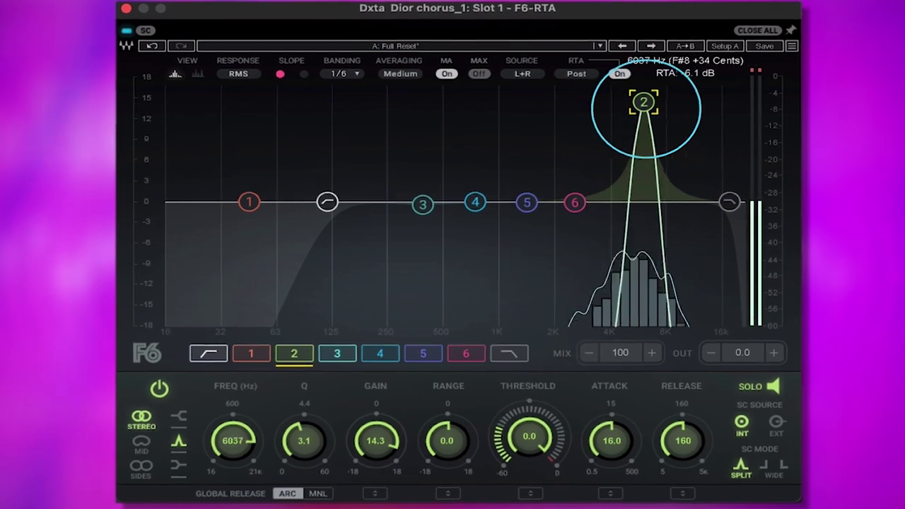
Sweep the boosted band 2 through the highs to find the harshness and settle it at 7552 Hz with gain 0.3.
drag(656, 100, 663, 100)
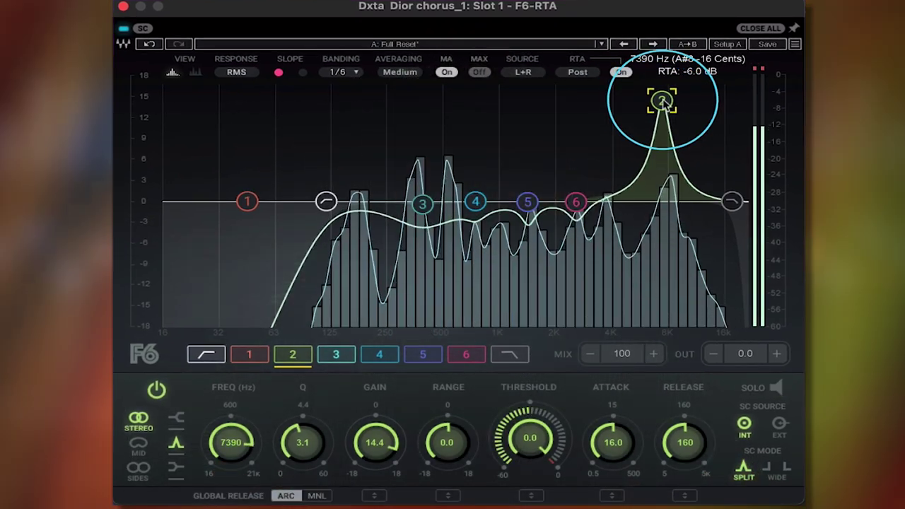
drag(662, 100, 663, 200)
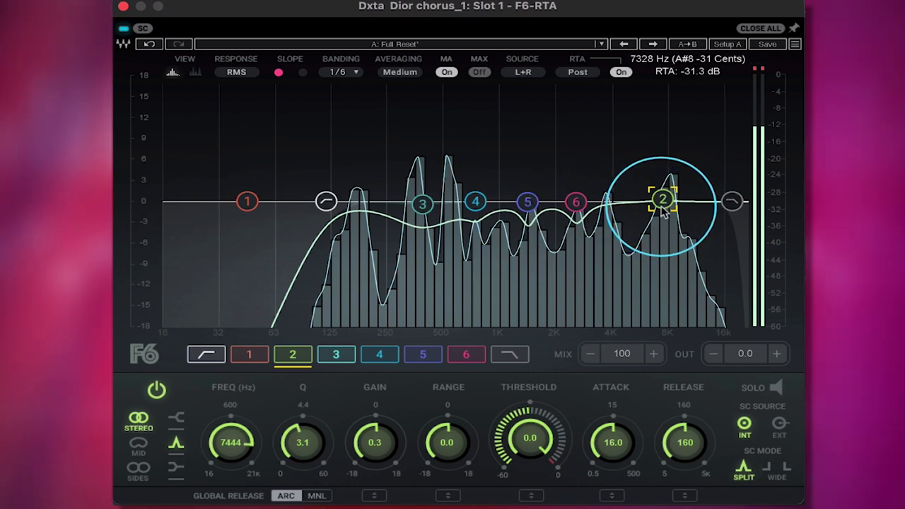
drag(664, 198, 664, 199)
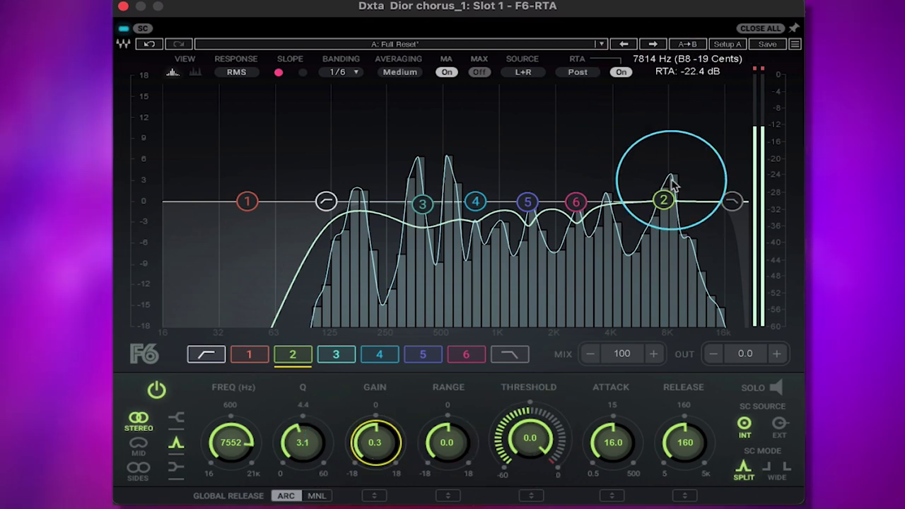
Make band 2 a dynamic cut with threshold -31.3 and range -10.0.
drag(529, 445, 527, 508)
drag(531, 453, 533, 418)
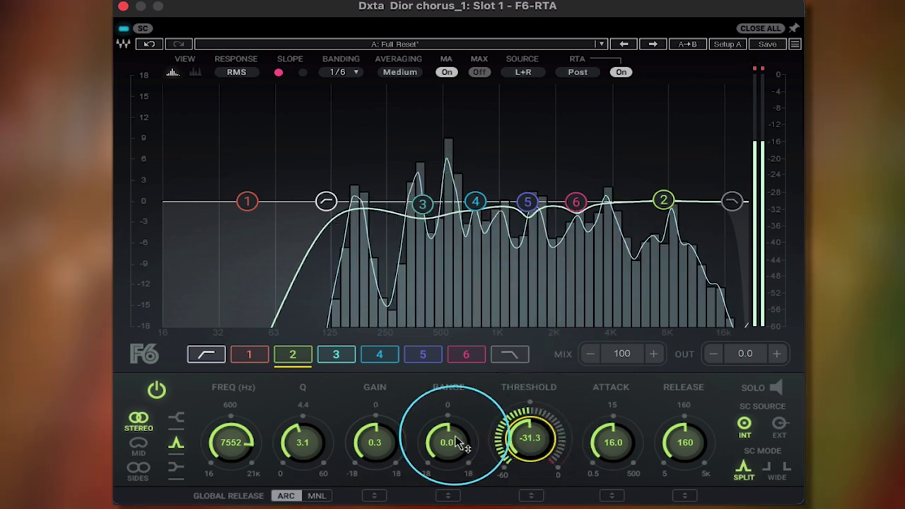
drag(459, 444, 446, 508)
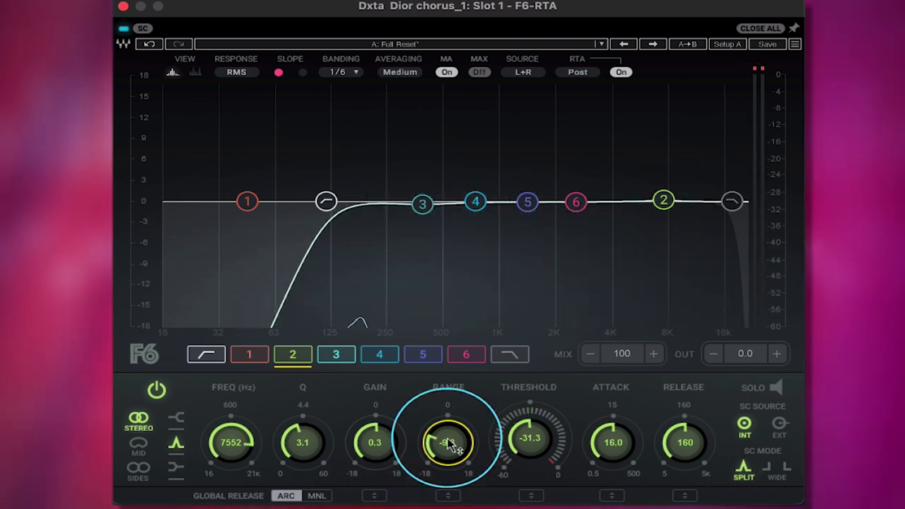
drag(448, 448, 447, 455)
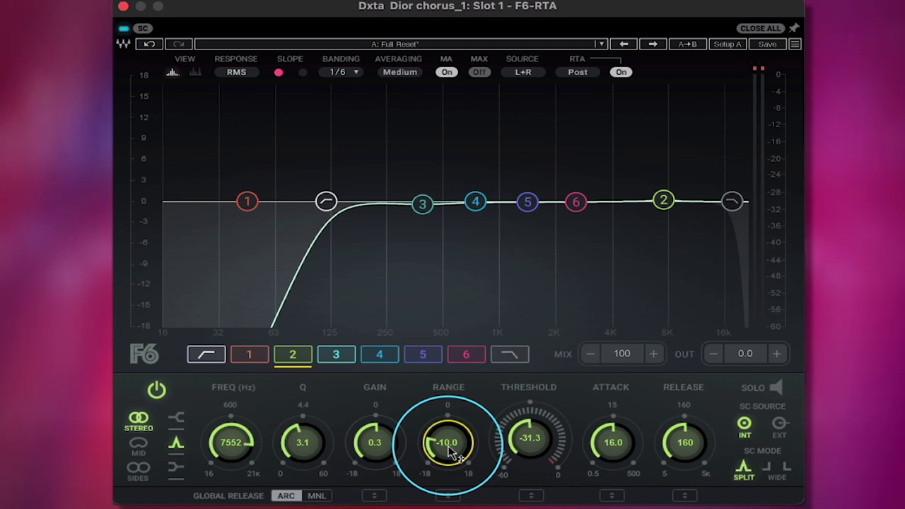
Play the chorus vocal and compare its sound with the equalizer bypassed and re-enabled.
key(space)
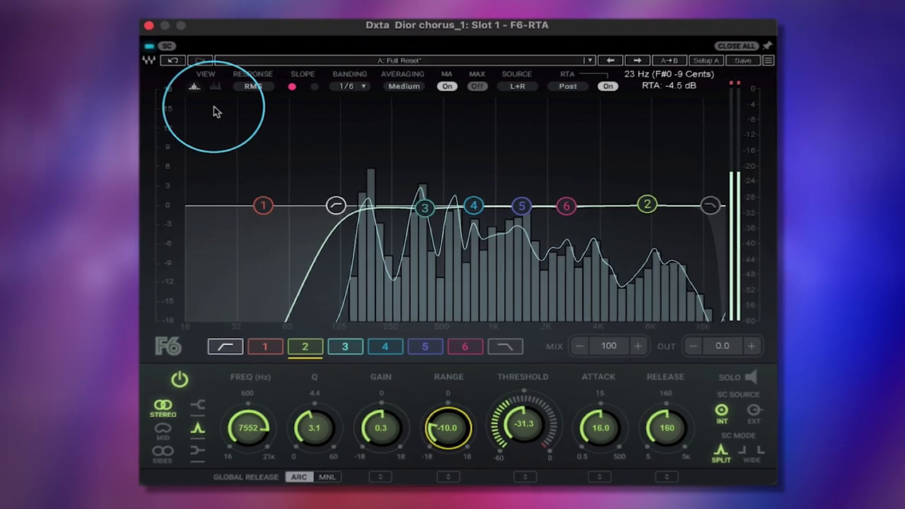
click(124, 29)
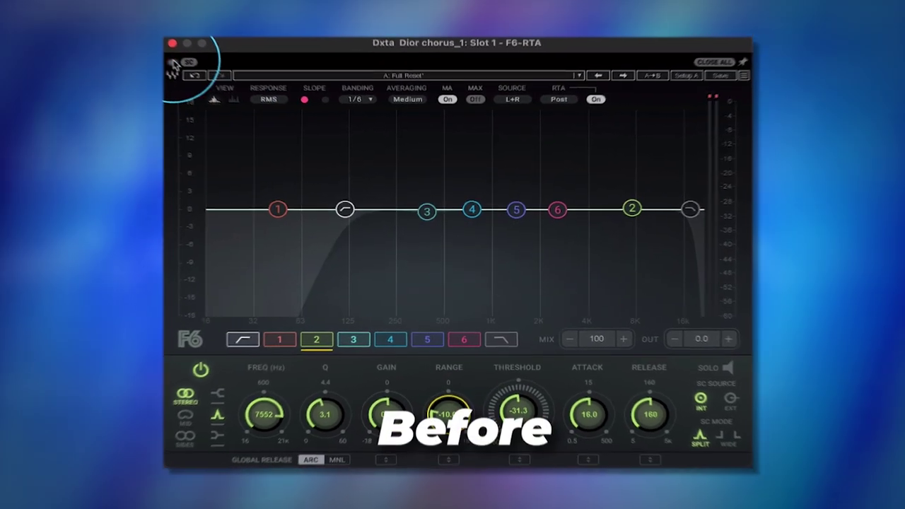
key(space)
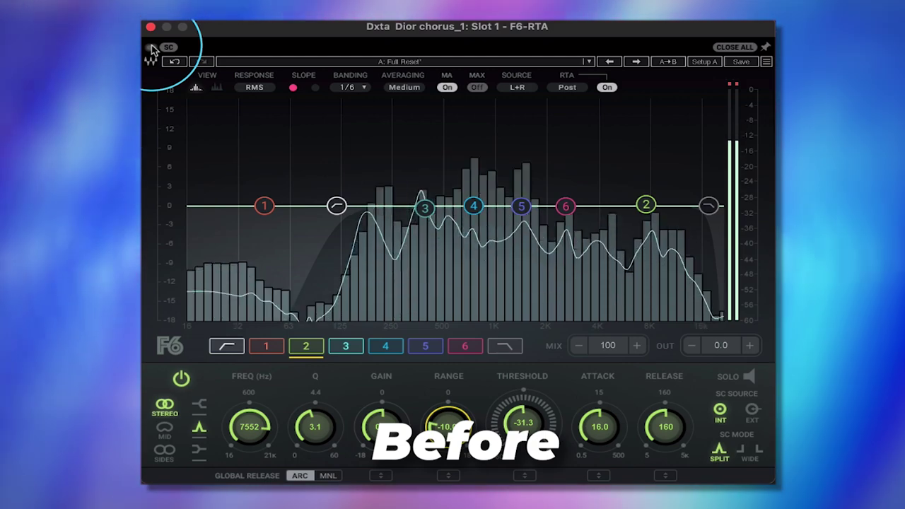
click(152, 49)
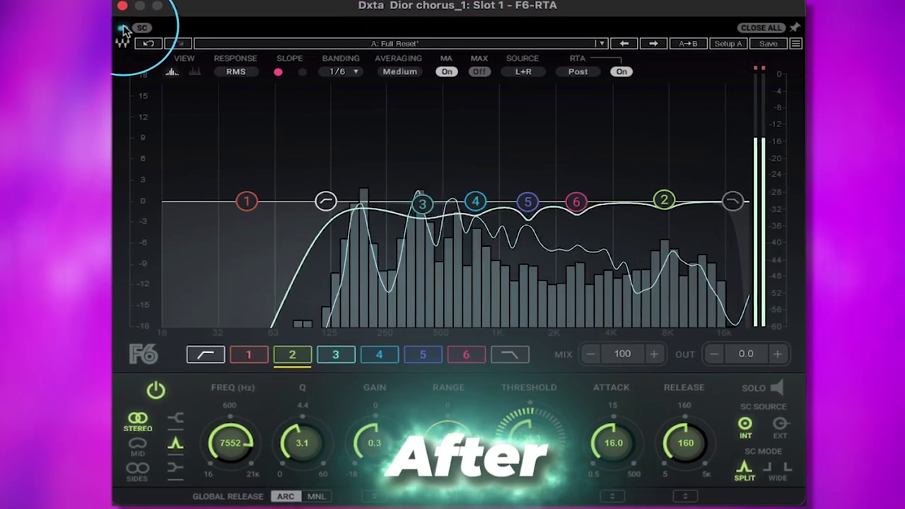